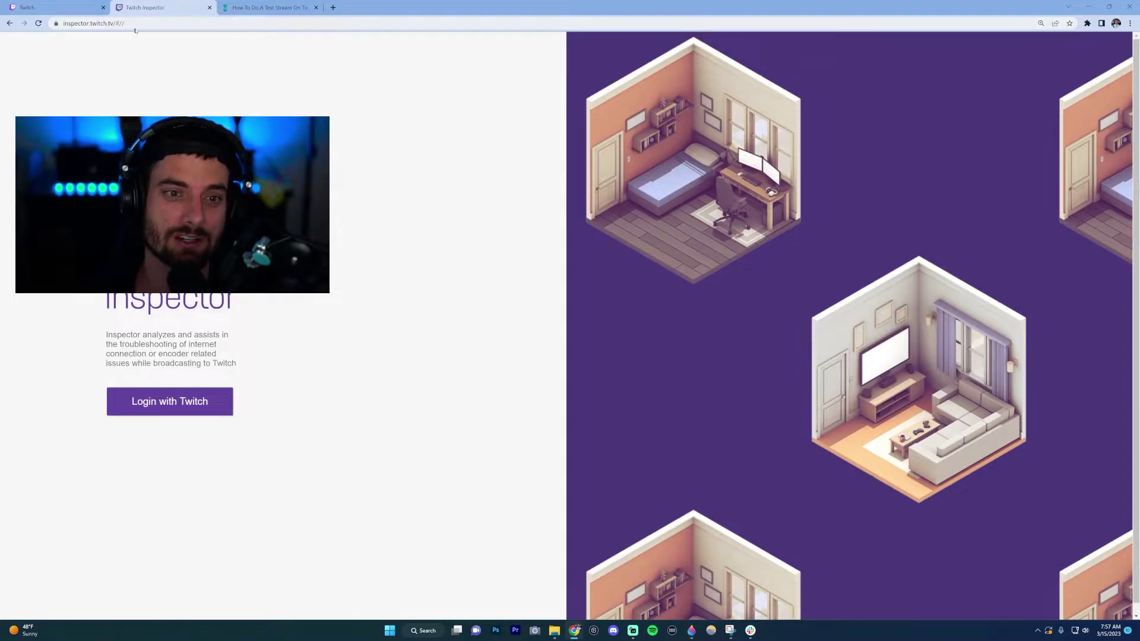
# Step: Sign in to Twitch Inspector with the Twitch account and authorize its access
pyautogui.moveTo(131, 24); pyautogui.dragTo(103, 24)
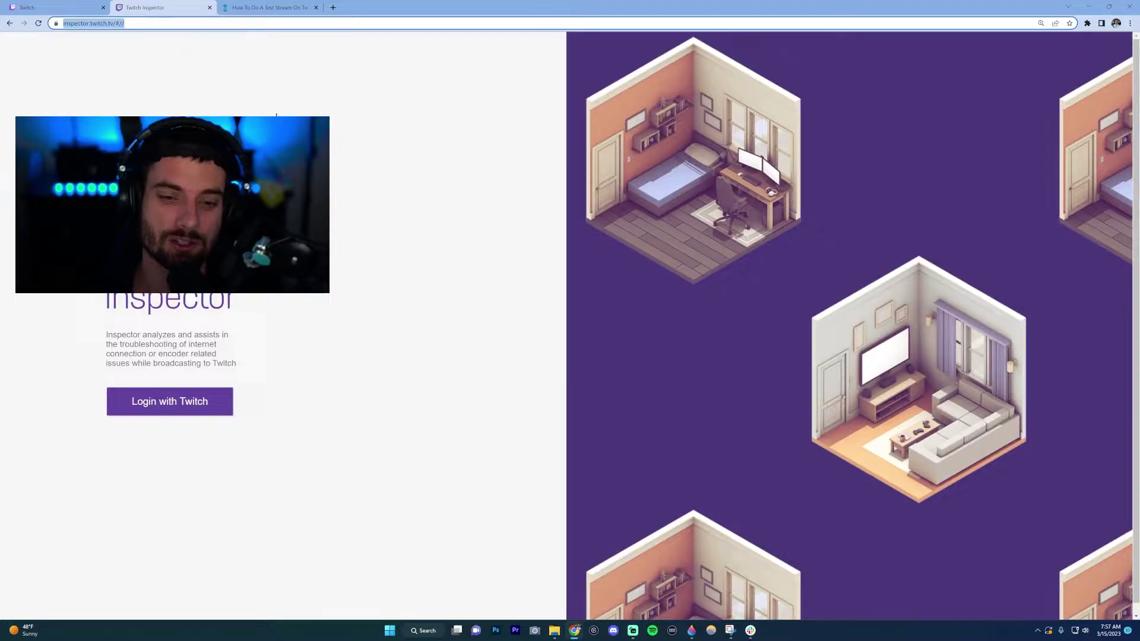
pyautogui.click(330, 209)
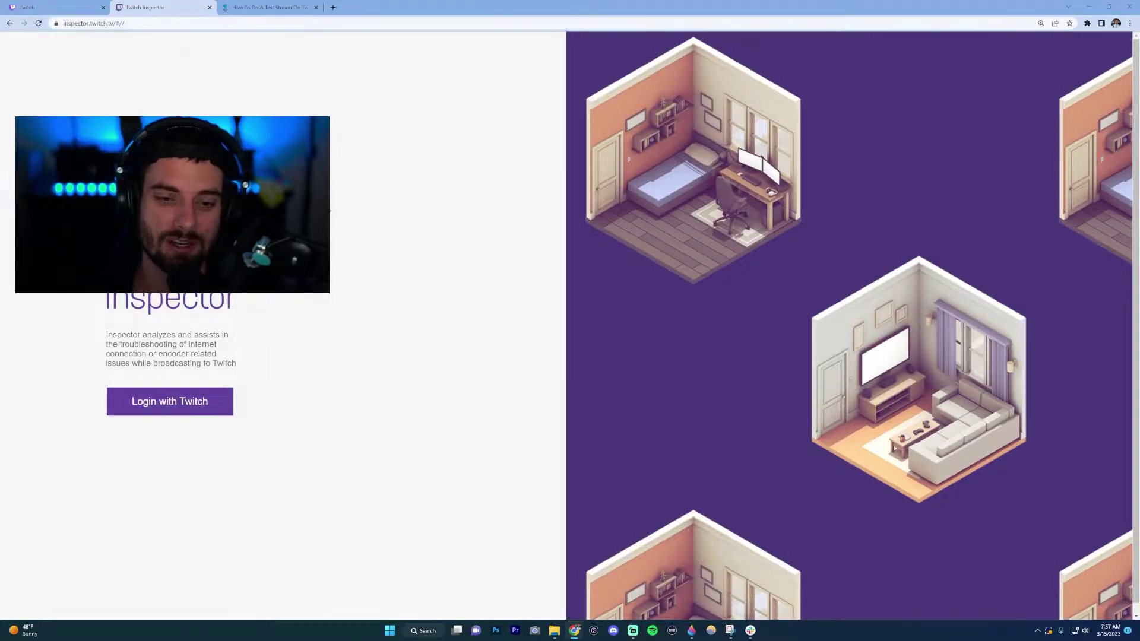
pyautogui.click(210, 404)
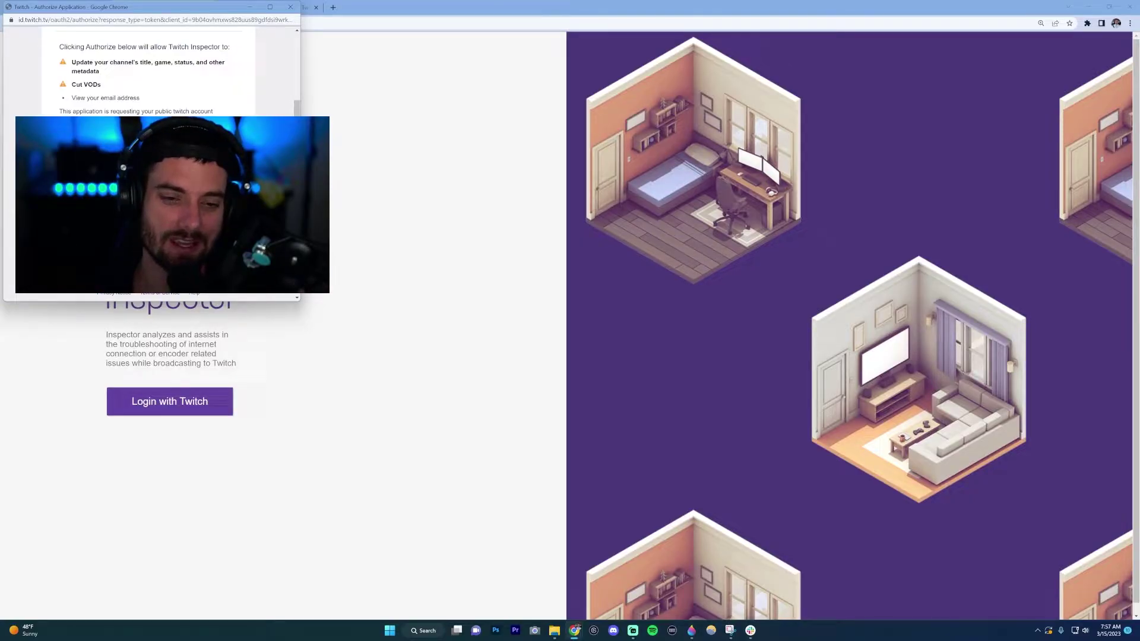
pyautogui.click(196, 261)
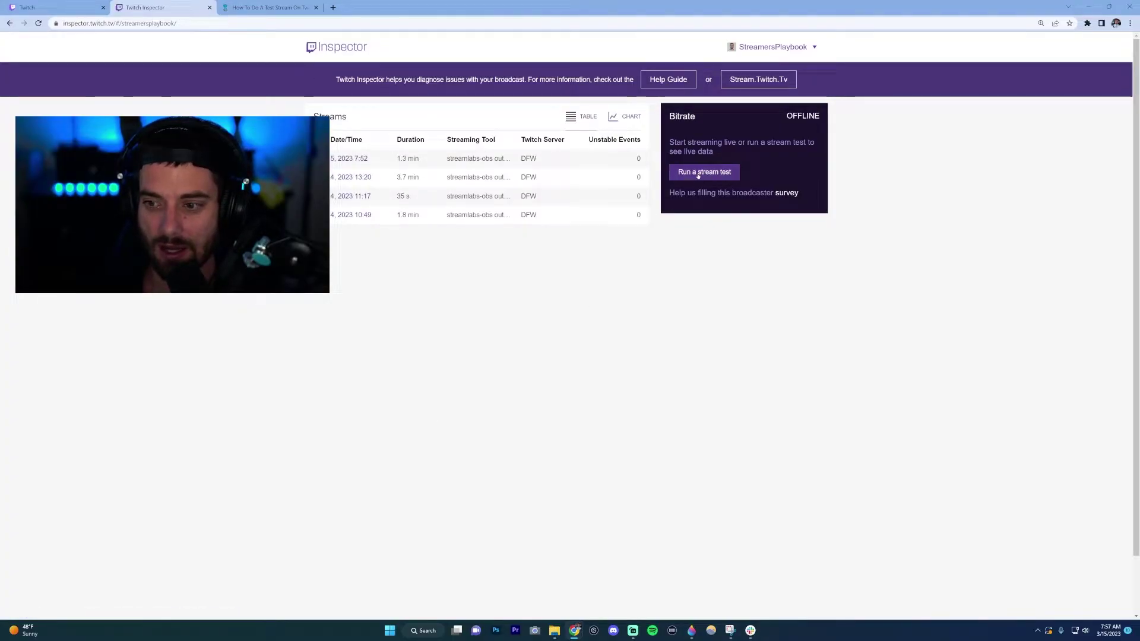
# Step: Copy the ?bandwidthtest=true flag from Inspector's stream test instructions, then switch to Streamlabs Desktop
pyautogui.click(715, 169)
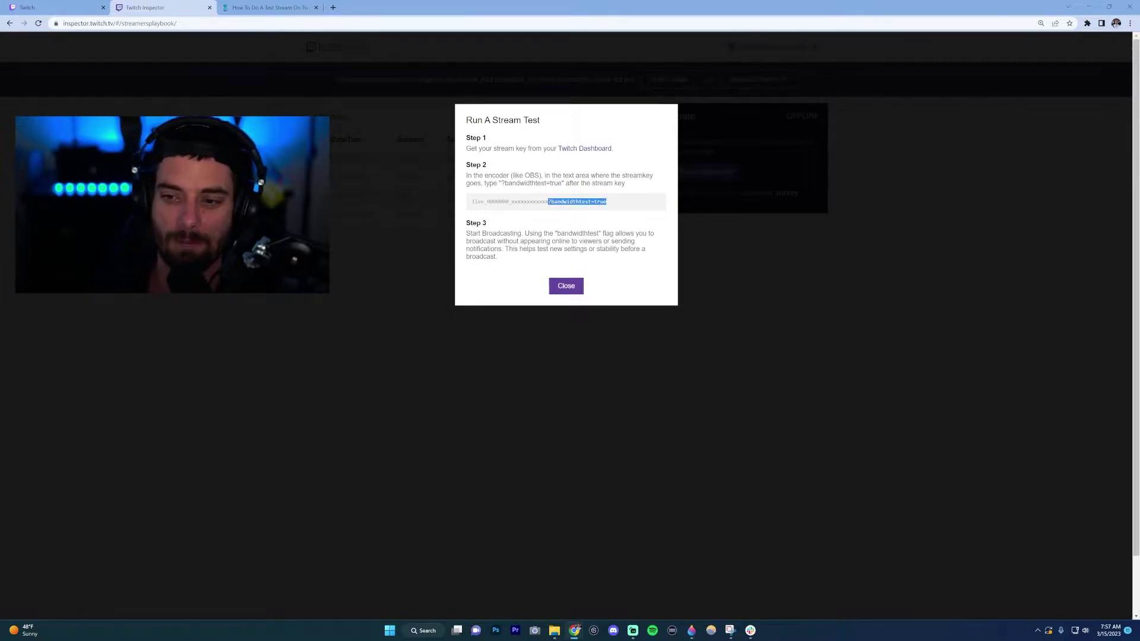
pyautogui.rightClick(565, 202)
pyautogui.click(592, 214)
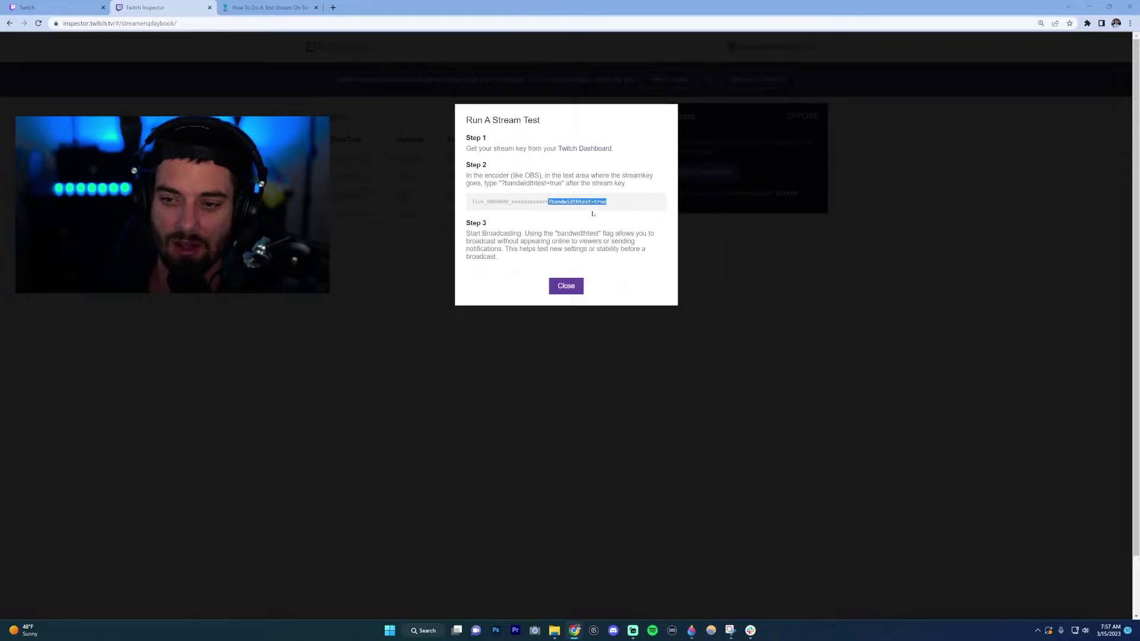
pyautogui.click(568, 289)
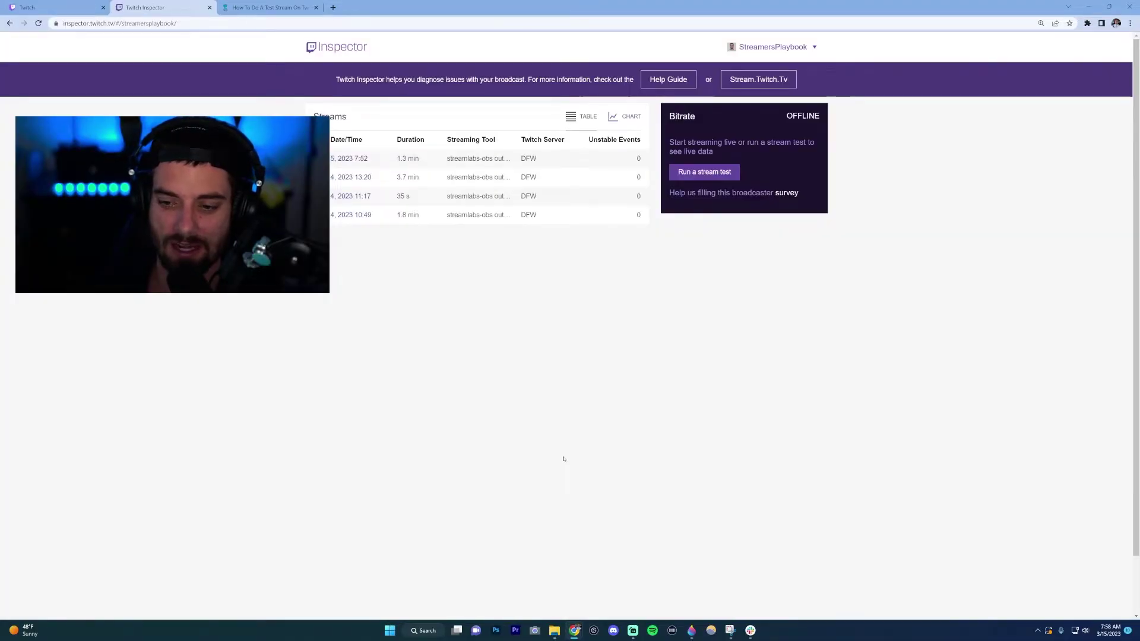
pyautogui.click(632, 629)
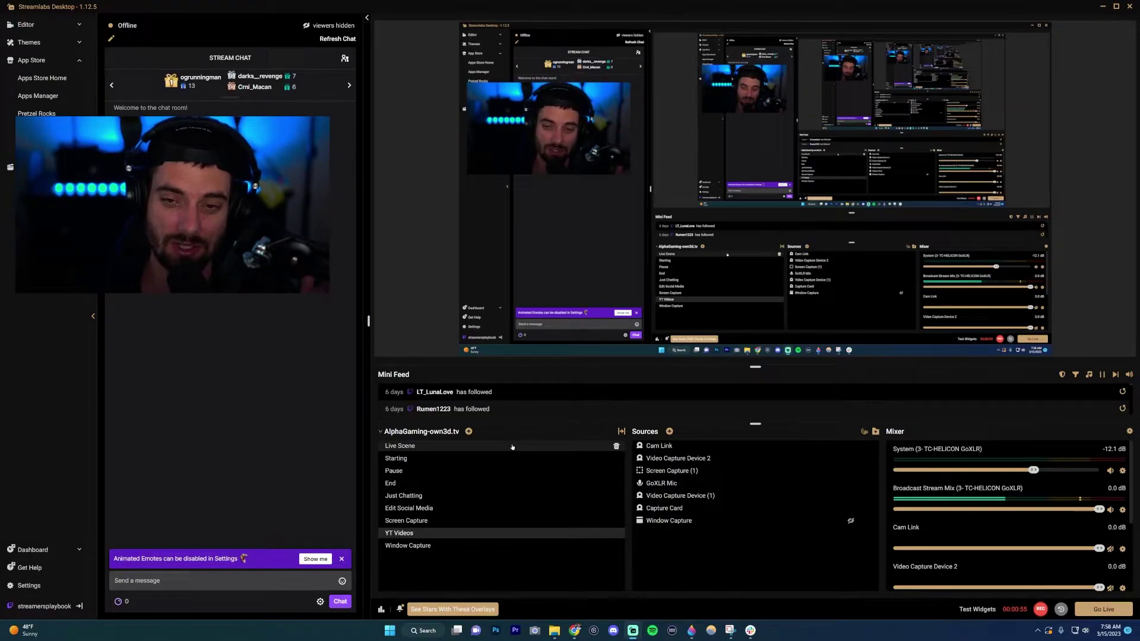
# Step: Append ?bandwidthtest=true to the Twitch stream key in Streamlabs' Stream settings and save
pyautogui.click(28, 585)
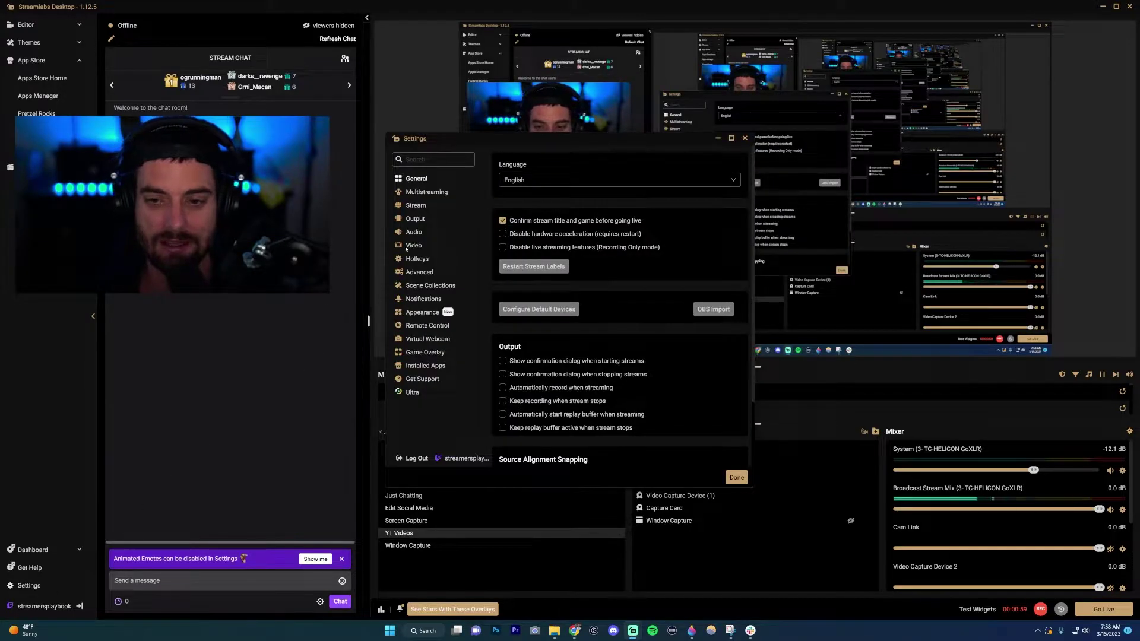
pyautogui.click(416, 205)
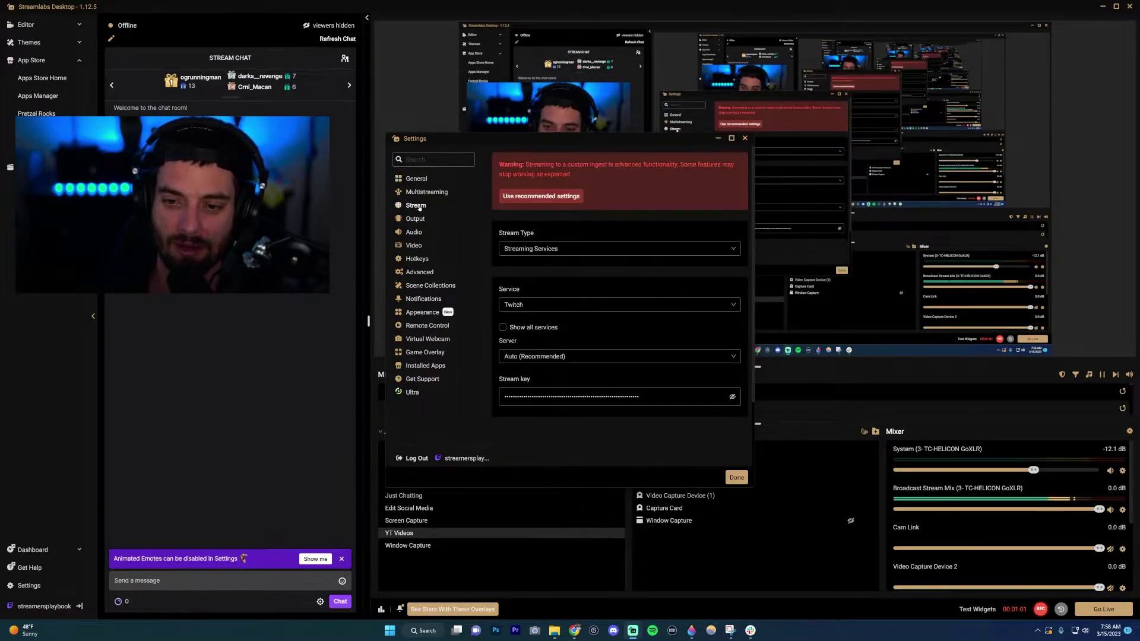
pyautogui.click(735, 477)
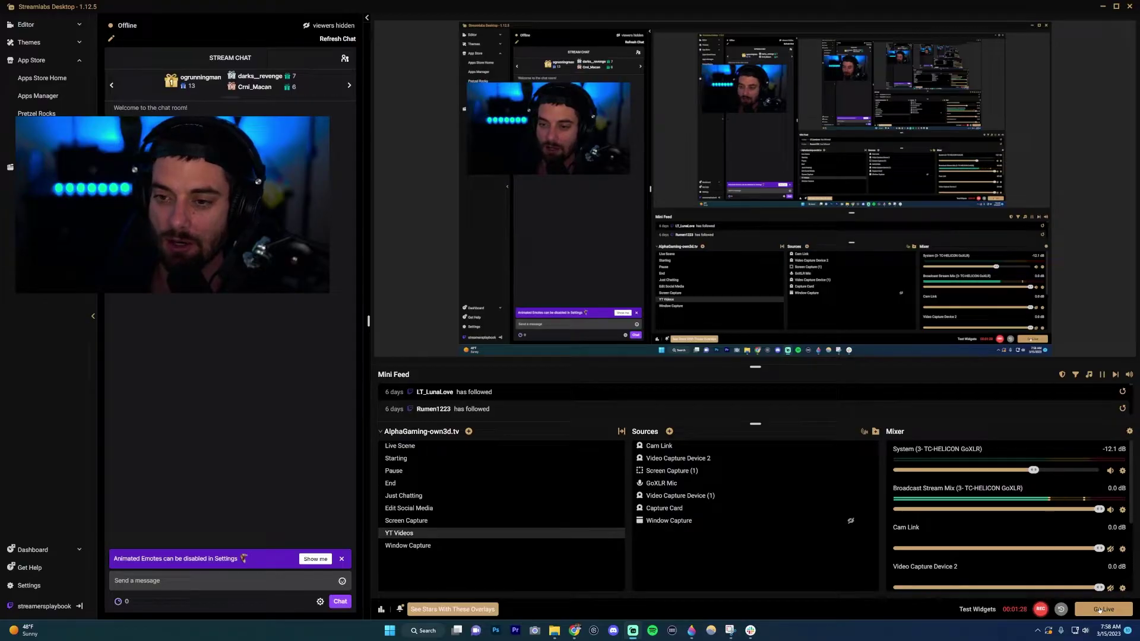
# Step: Start the test broadcast from Streamlabs and return to Twitch Inspector, showing stable 5,871 Kbps
pyautogui.click(1099, 611)
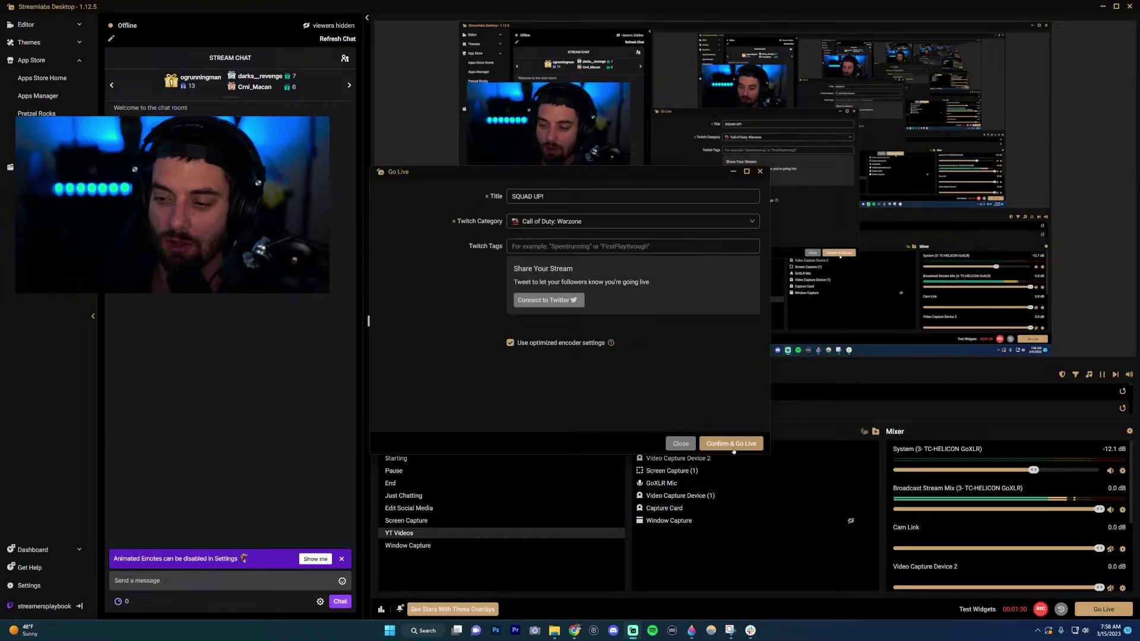
pyautogui.click(731, 443)
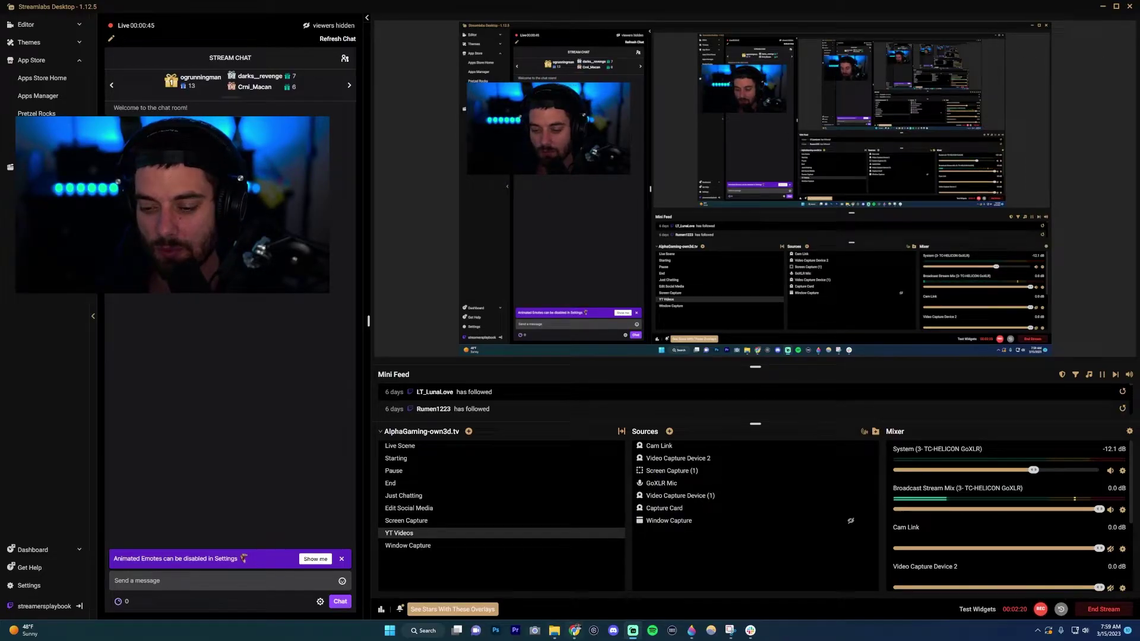
pyautogui.moveTo(574, 630)
pyautogui.click(602, 597)
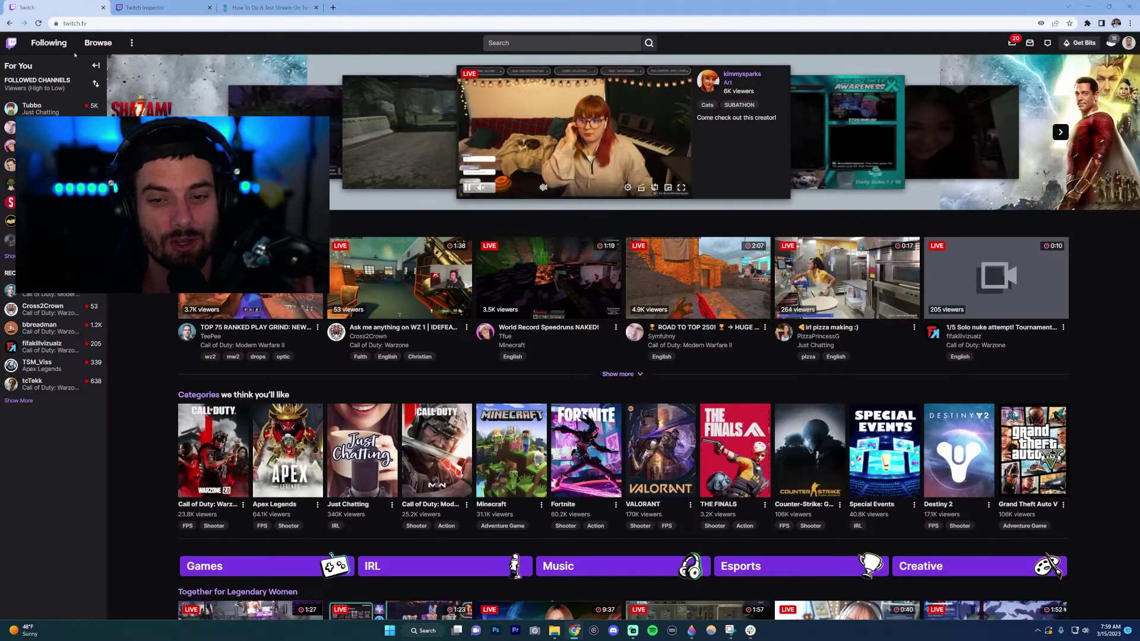
# Step: Browse the Twitch channel page and its videos, then return to the Twitch Inspector tab
pyautogui.click(53, 7)
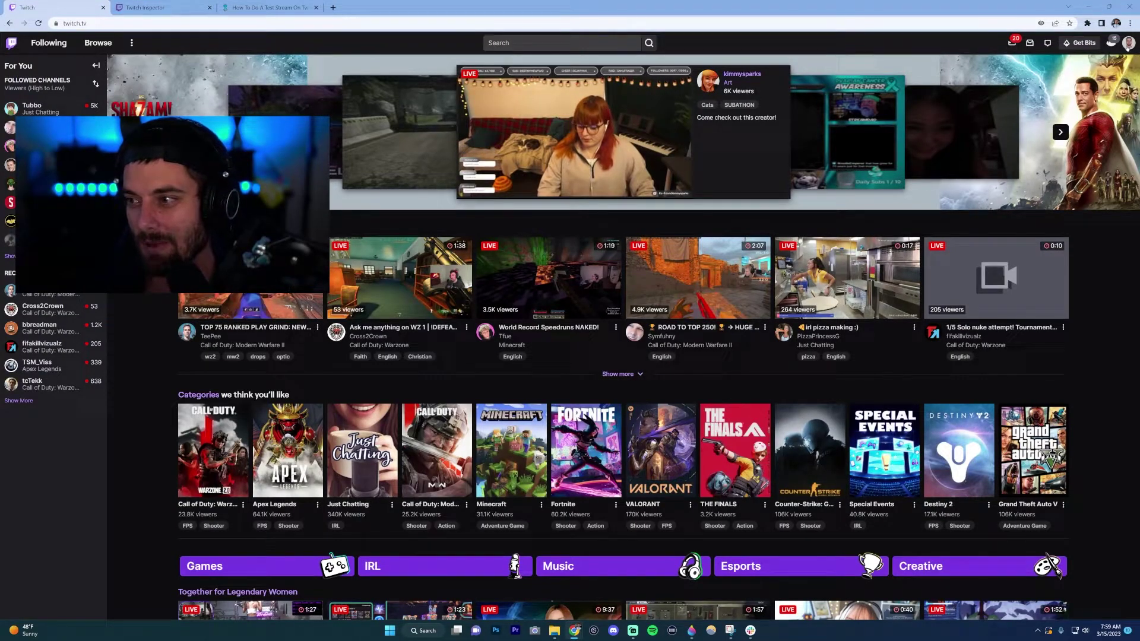
pyautogui.click(1128, 43)
pyautogui.click(1076, 93)
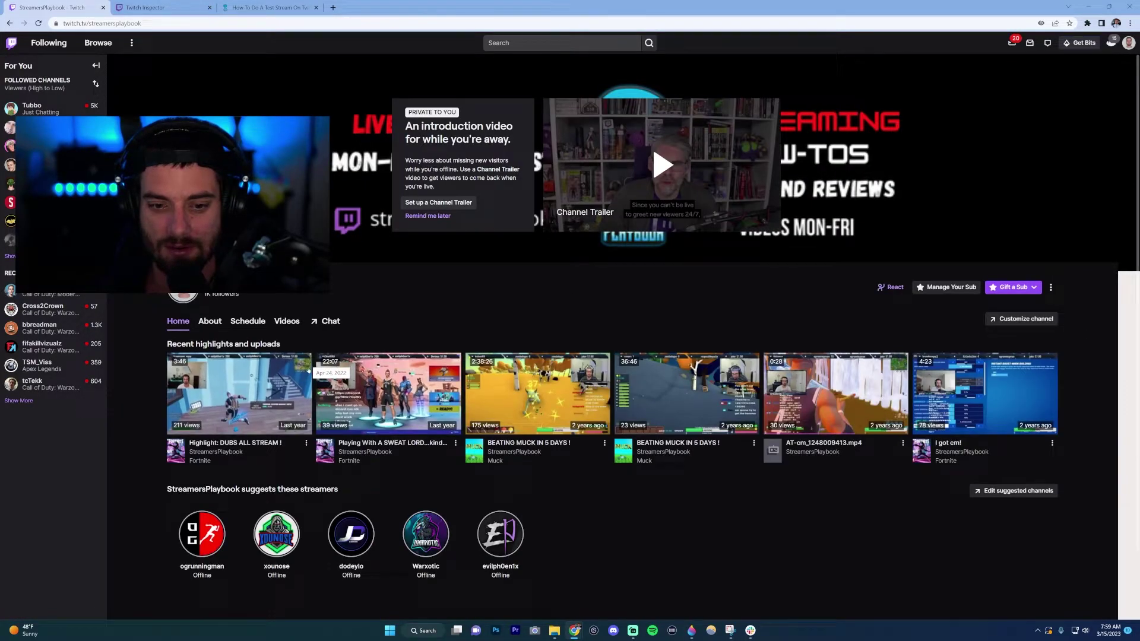
pyautogui.click(286, 321)
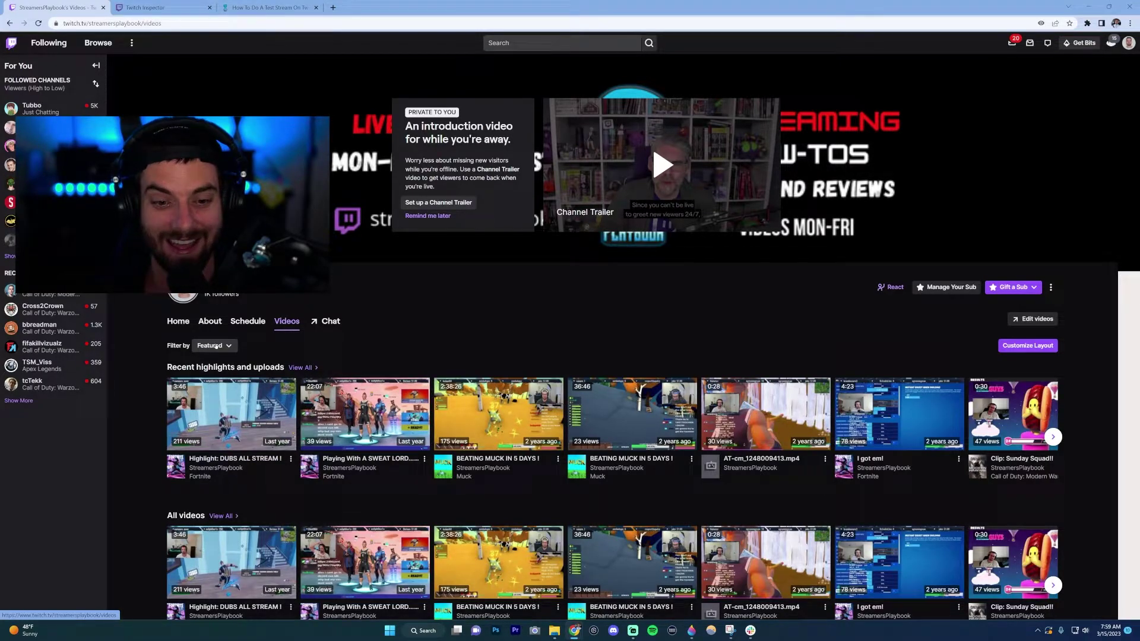
pyautogui.click(178, 321)
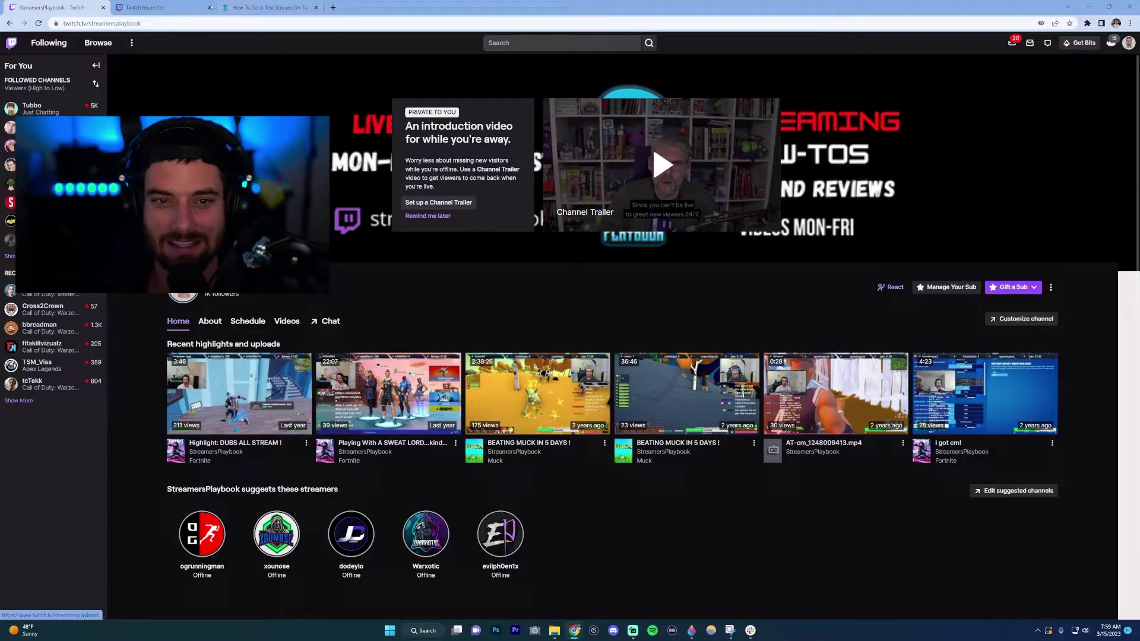
pyautogui.moveTo(633, 630)
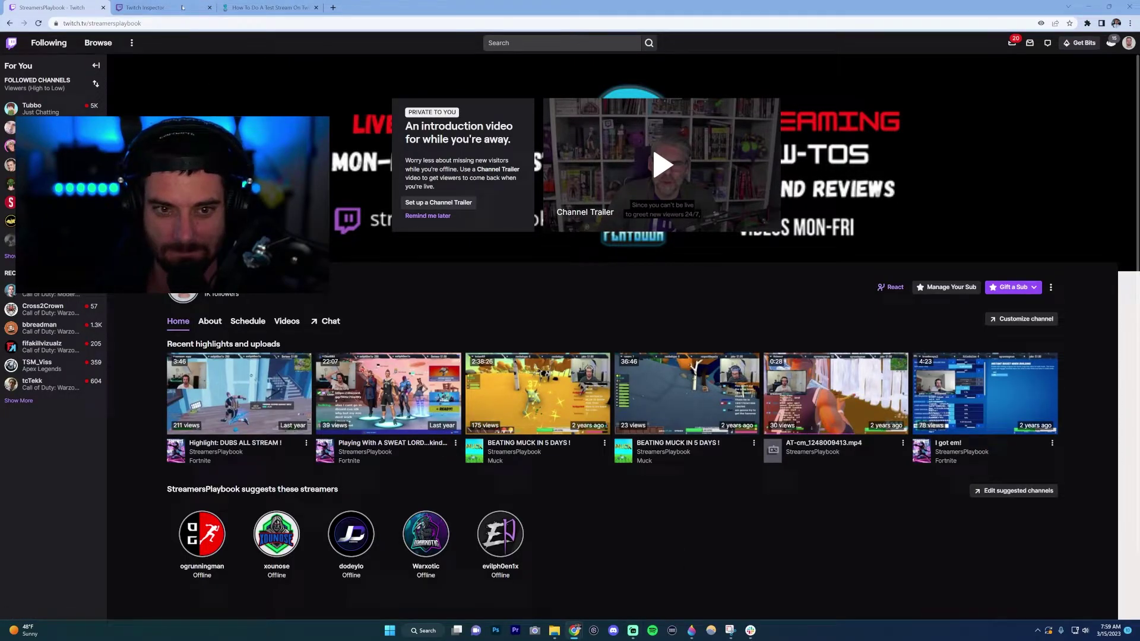
pyautogui.hotkey('ctrl', 'Tab')
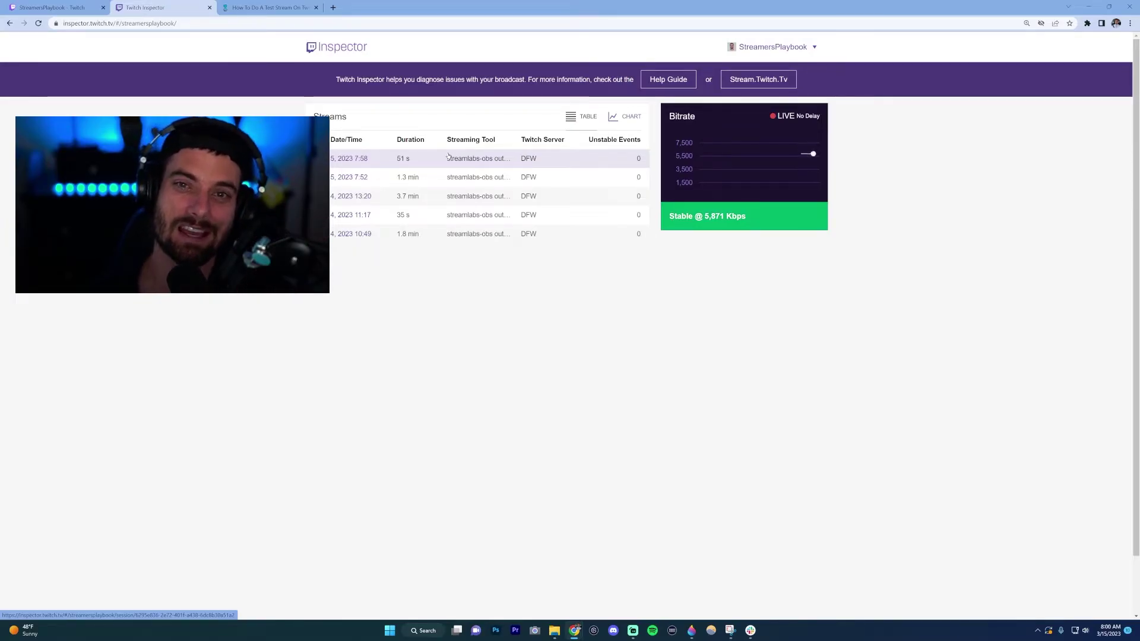
# Step: Open the newest stream's session page and select its 6,033 kbps Bitrate Average
pyautogui.click(360, 159)
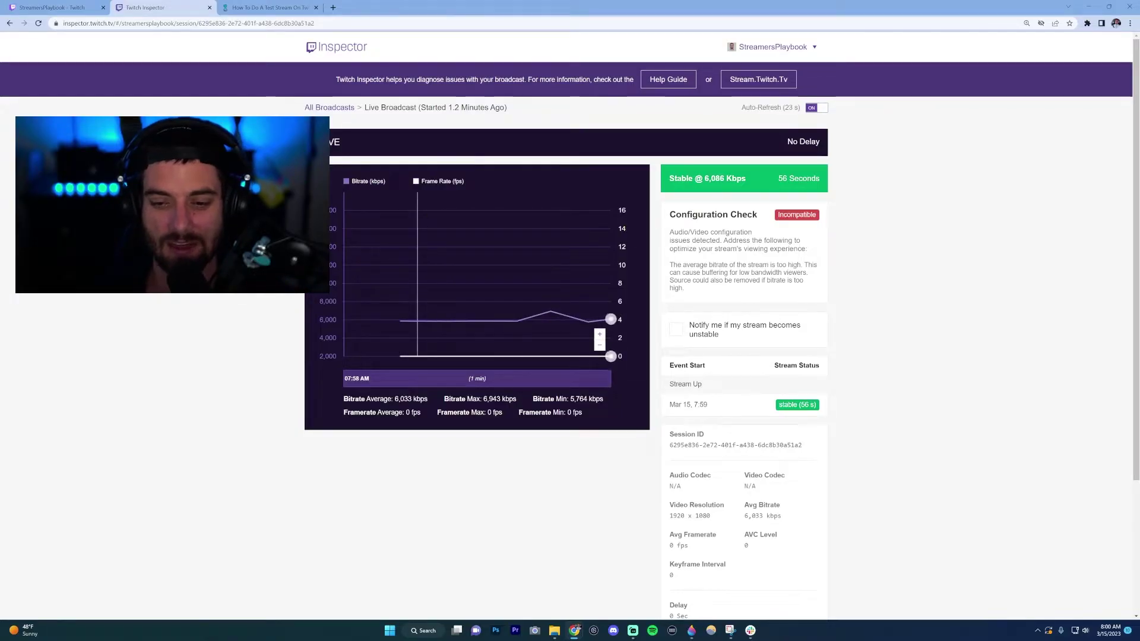
pyautogui.moveTo(374, 399); pyautogui.dragTo(508, 392)
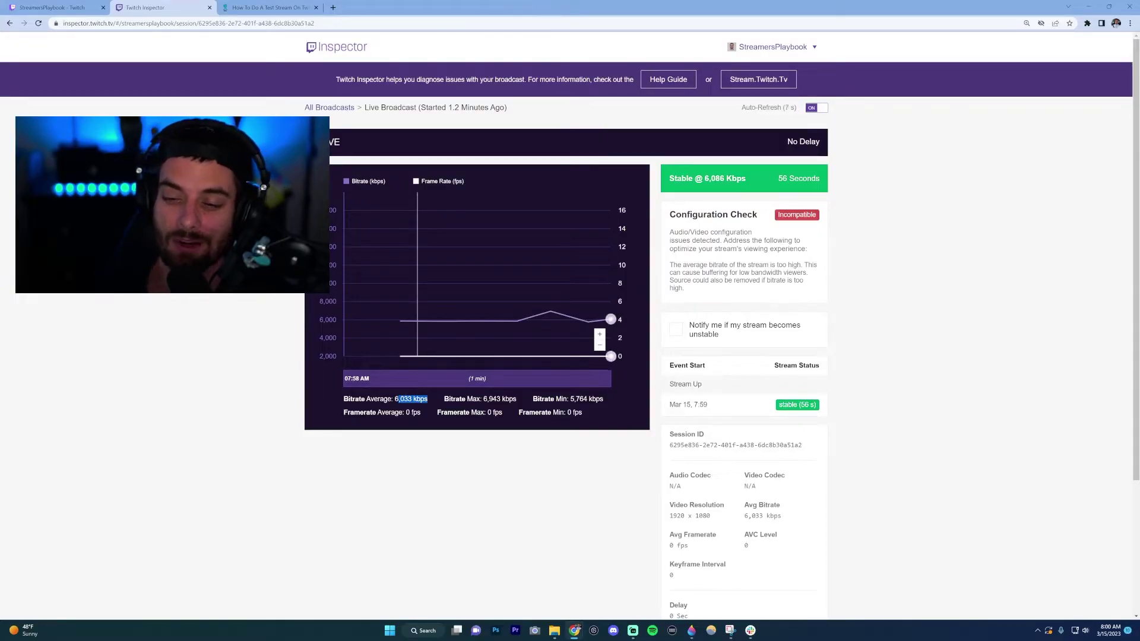
pyautogui.moveTo(593, 321)
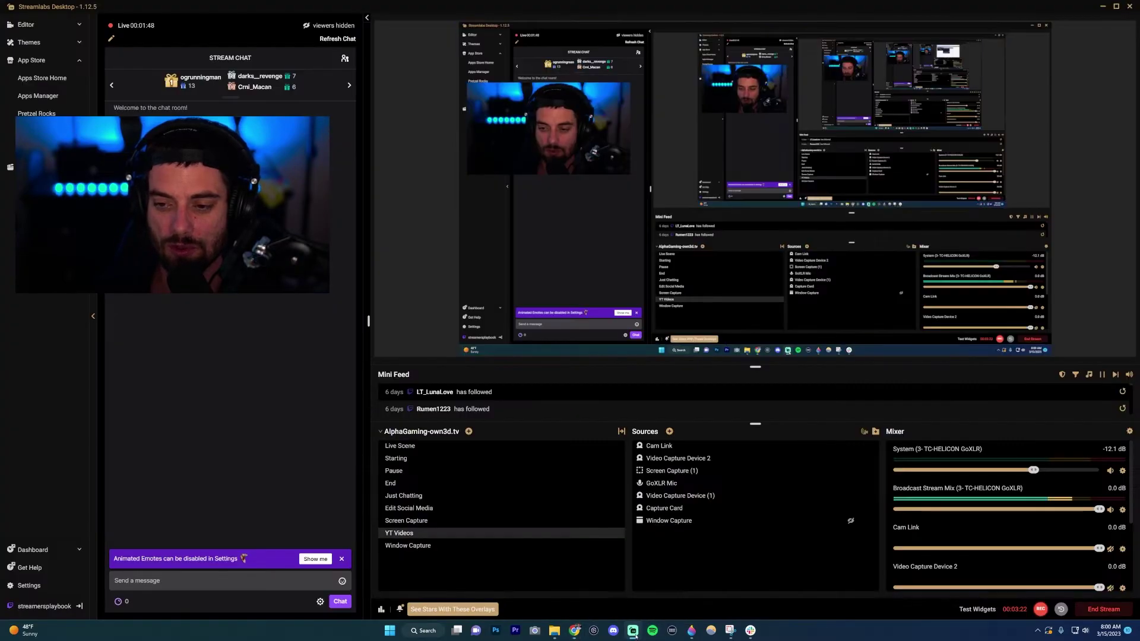
# Step: Check Streamlabs, then confirm Inspector rates the stream Excellent, stable at 5,915 Kbps
pyautogui.hotkey('alt', 'Tab')
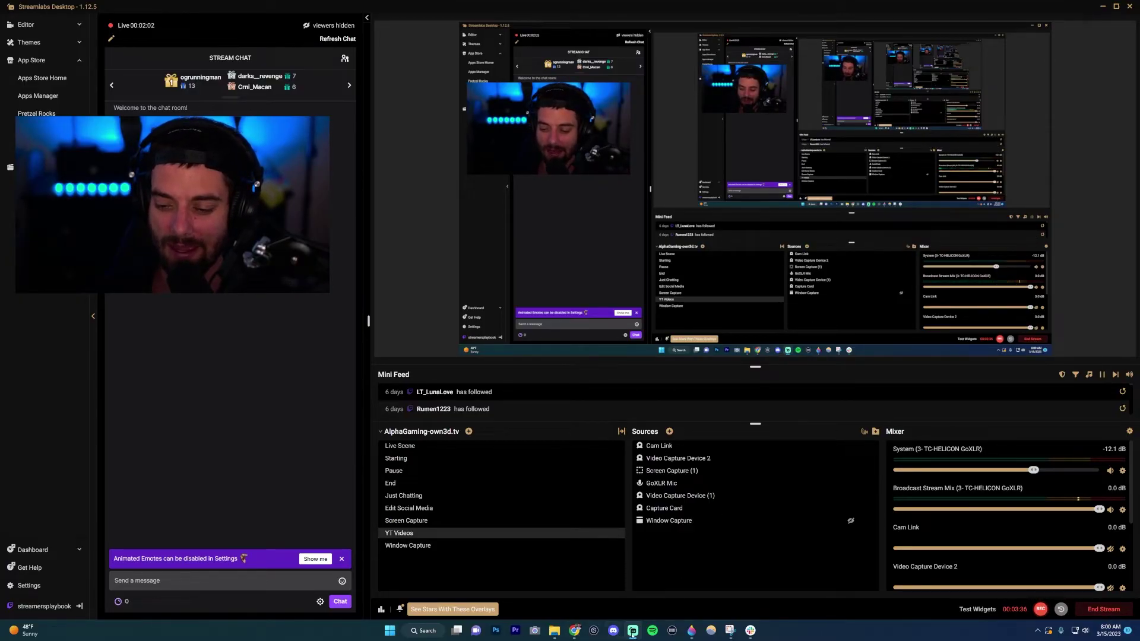
pyautogui.click(627, 584)
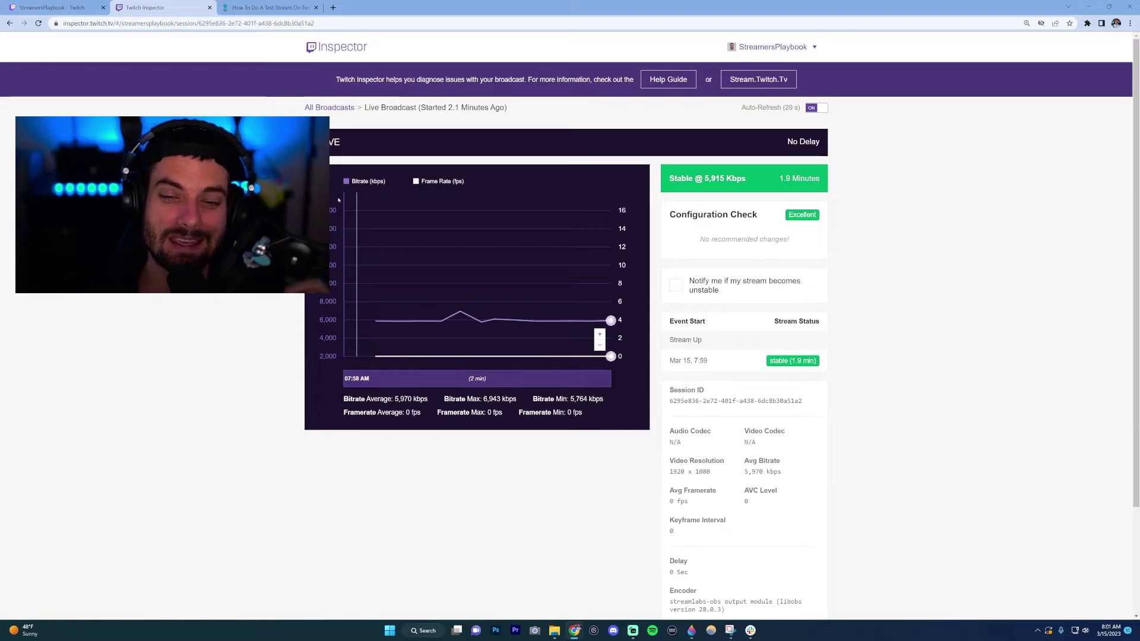
# Step: Open the Creator Dashboard's Stream Key & Preferences settings and highlight the Primary Stream key heading
pyautogui.click(40, 5)
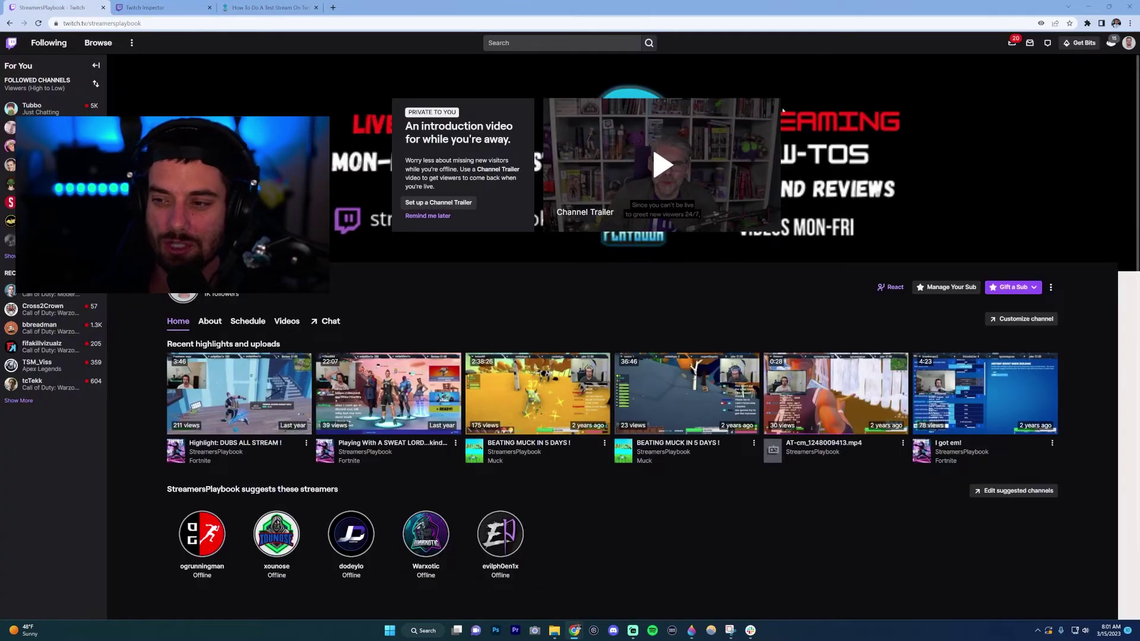
pyautogui.click(1128, 42)
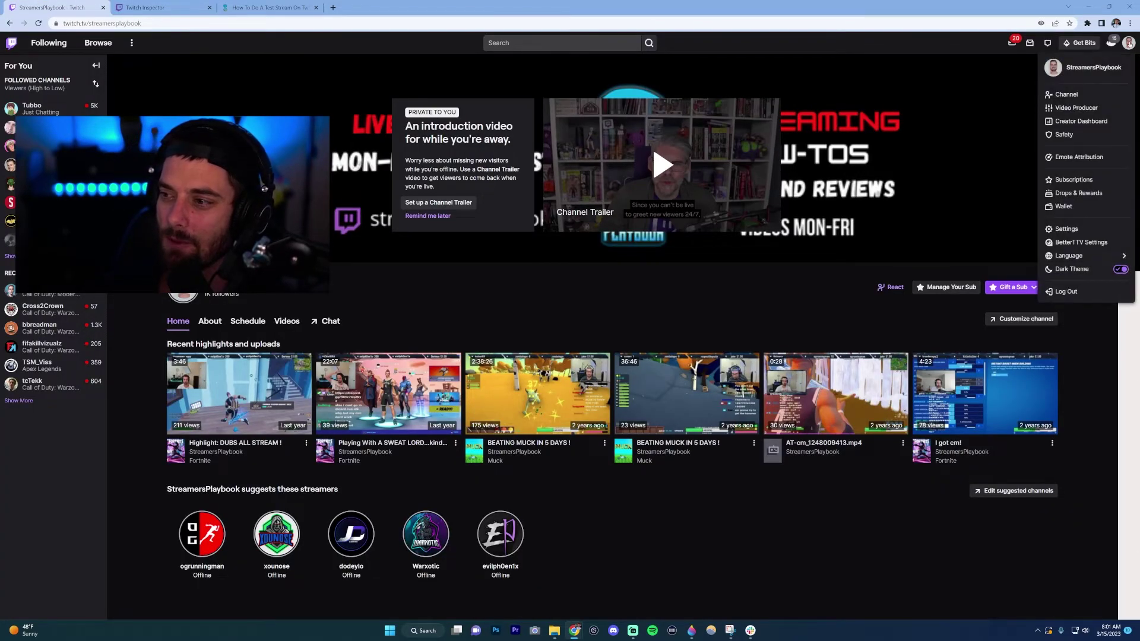
pyautogui.click(1090, 121)
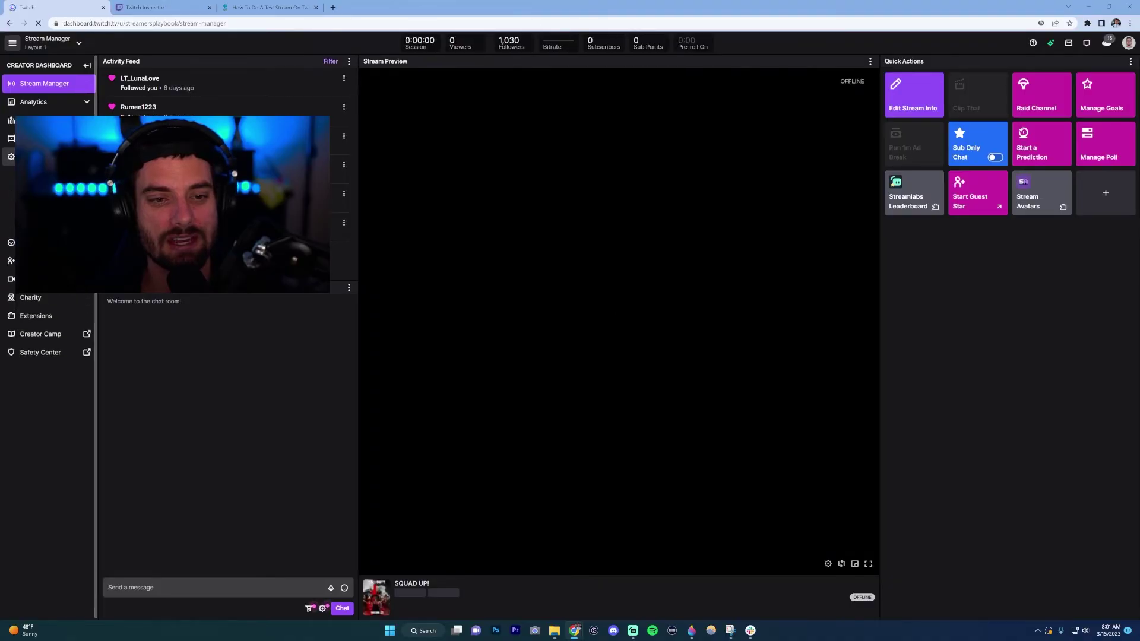
pyautogui.click(9, 175)
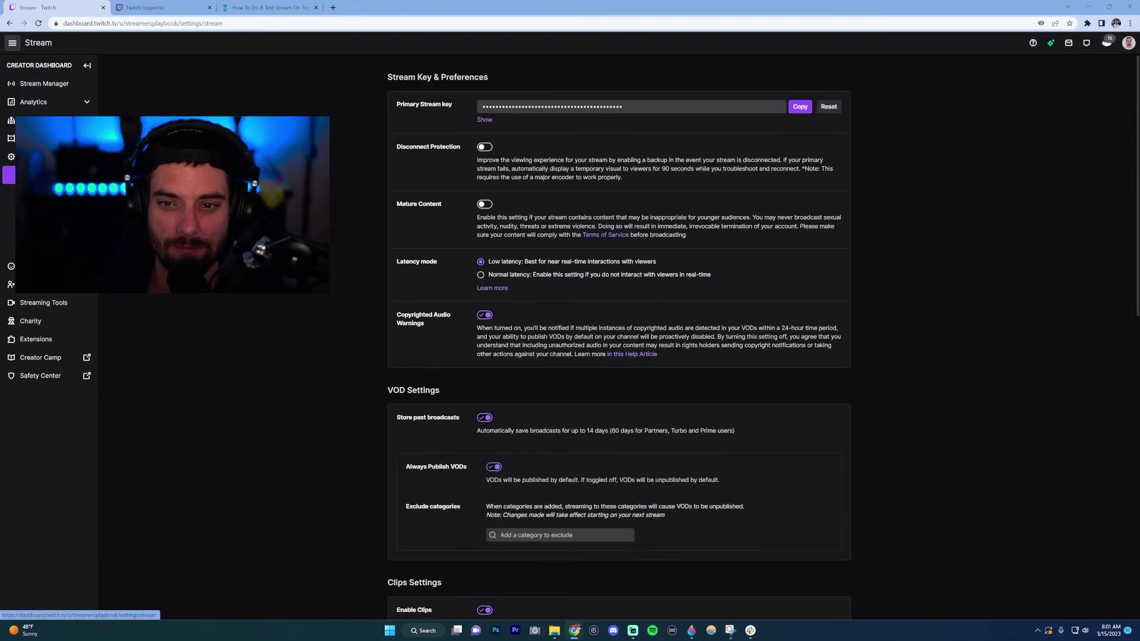
pyautogui.tripleClick(436, 107)
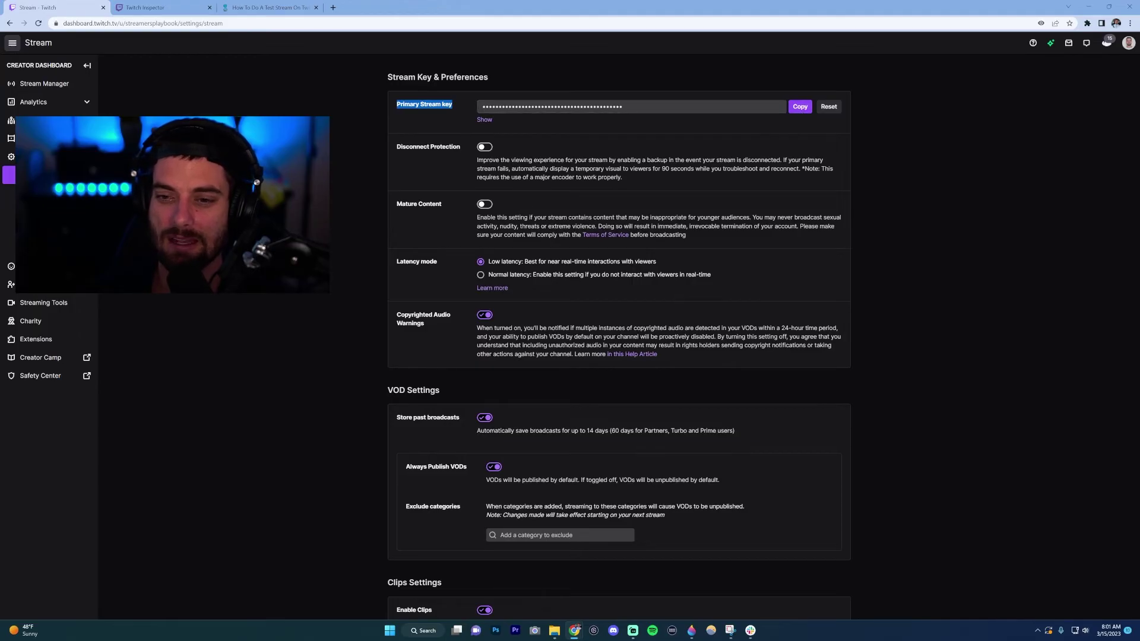
# Step: View Streamlabs' Stream settings, locked while live, and close them again
pyautogui.click(633, 630)
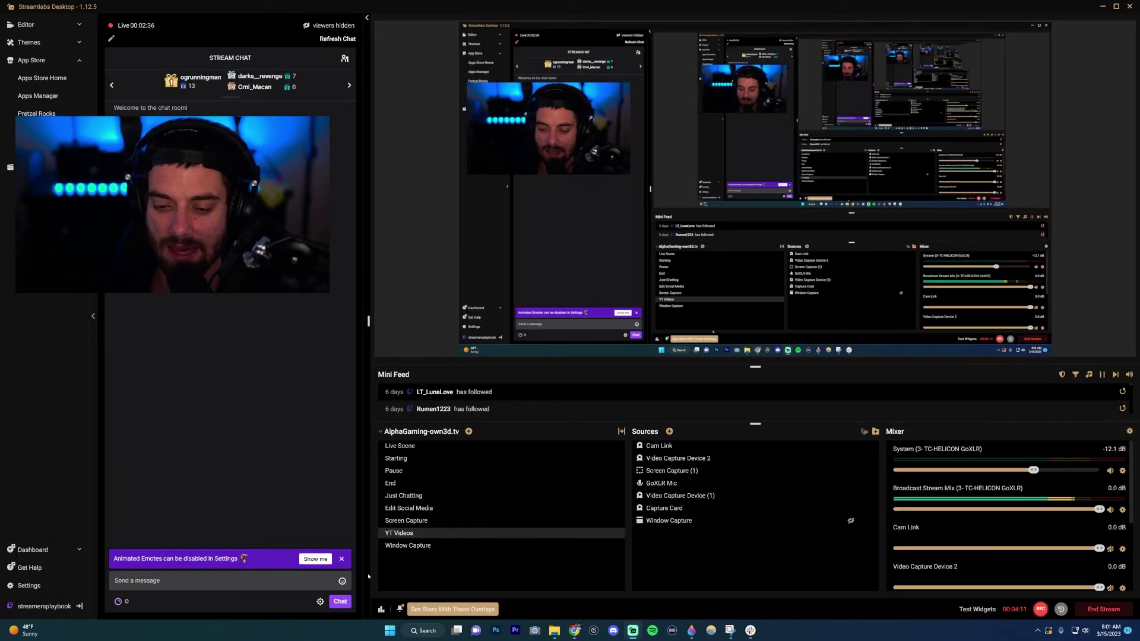
pyautogui.click(54, 588)
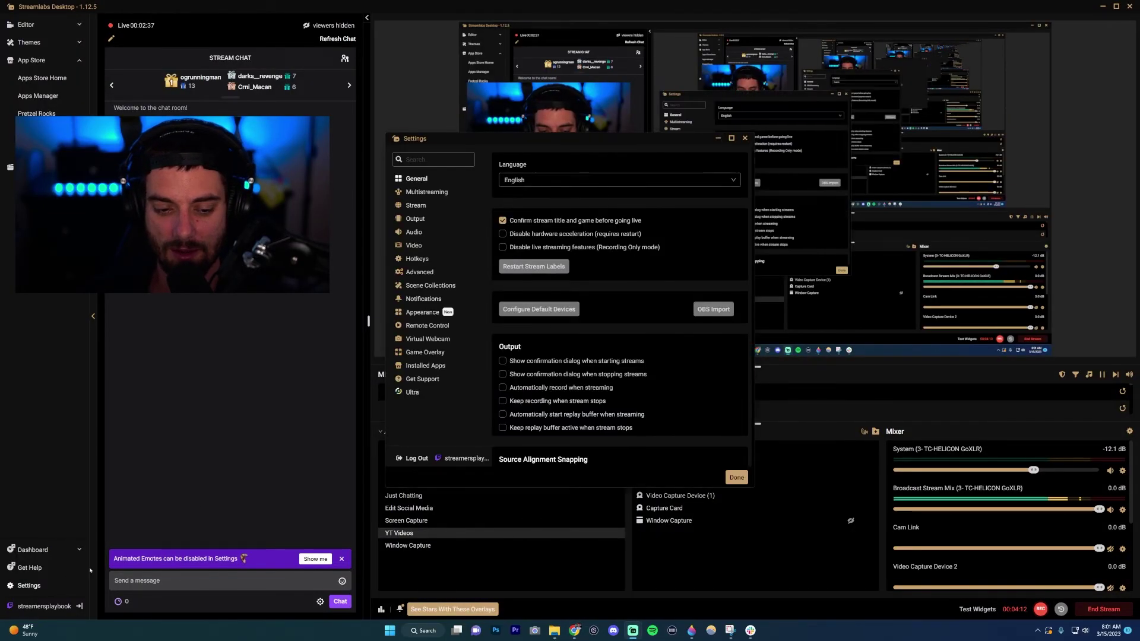
pyautogui.click(410, 206)
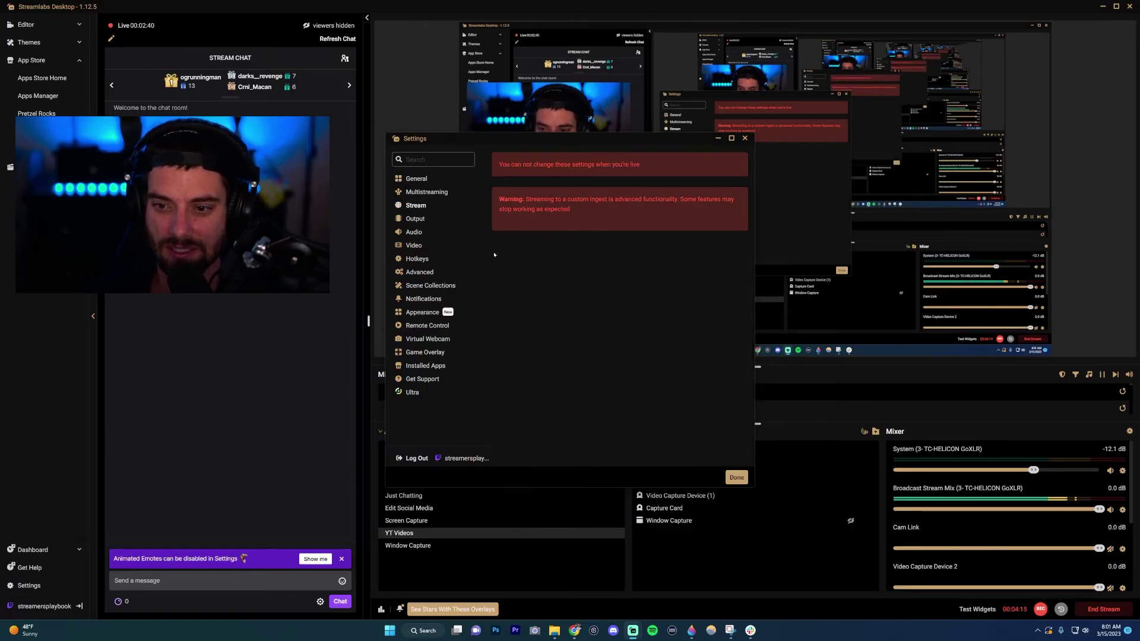
pyautogui.click(736, 478)
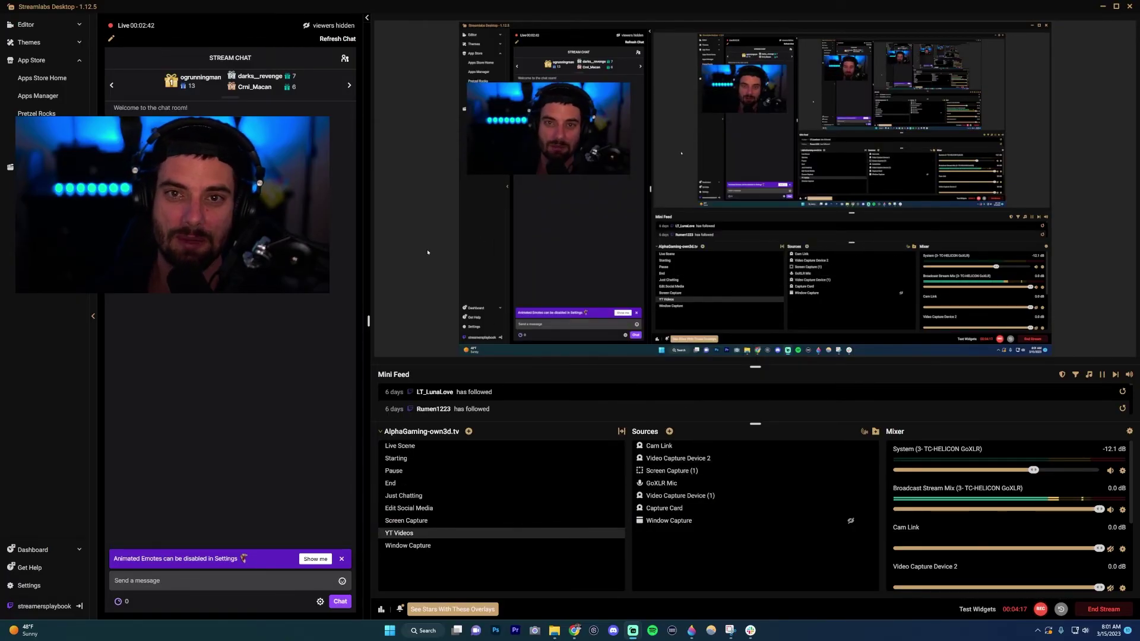